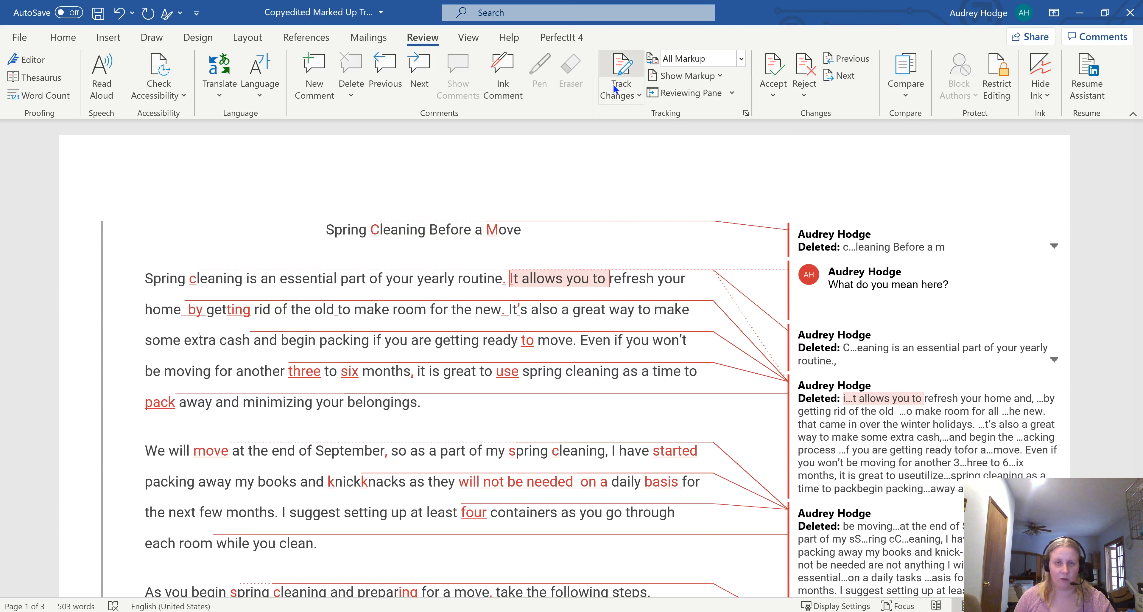
Step: Turn on Track Changes and insert "AA" directly before the title "Spring Cleaning Before a Move"
click(617, 66)
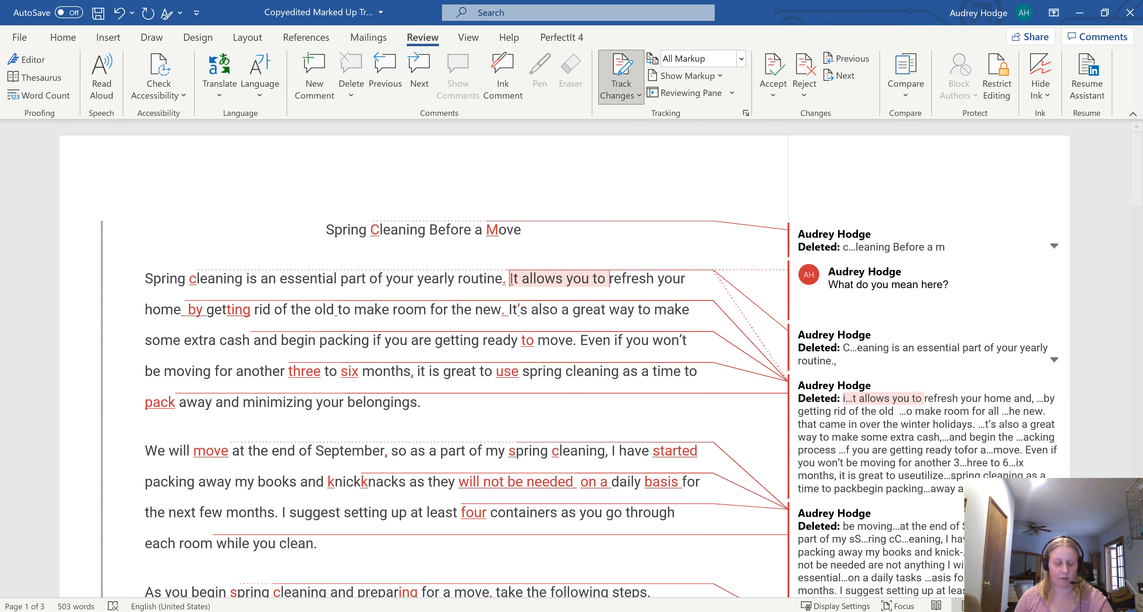
text(AA)
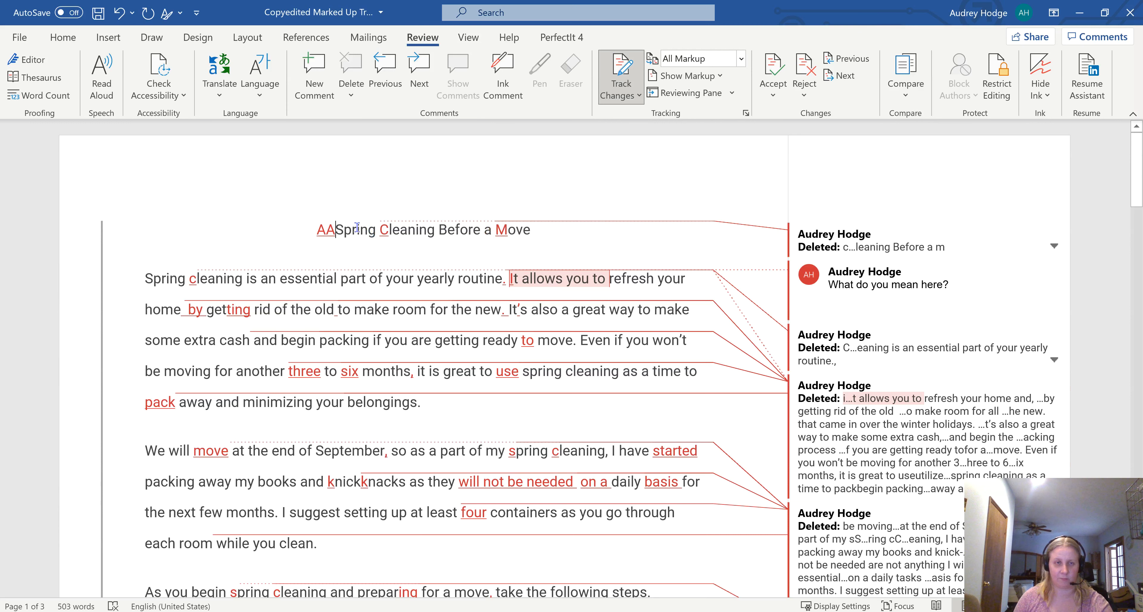
Step: Reject the tracked insertion "AA" in the title
right_click(325, 230)
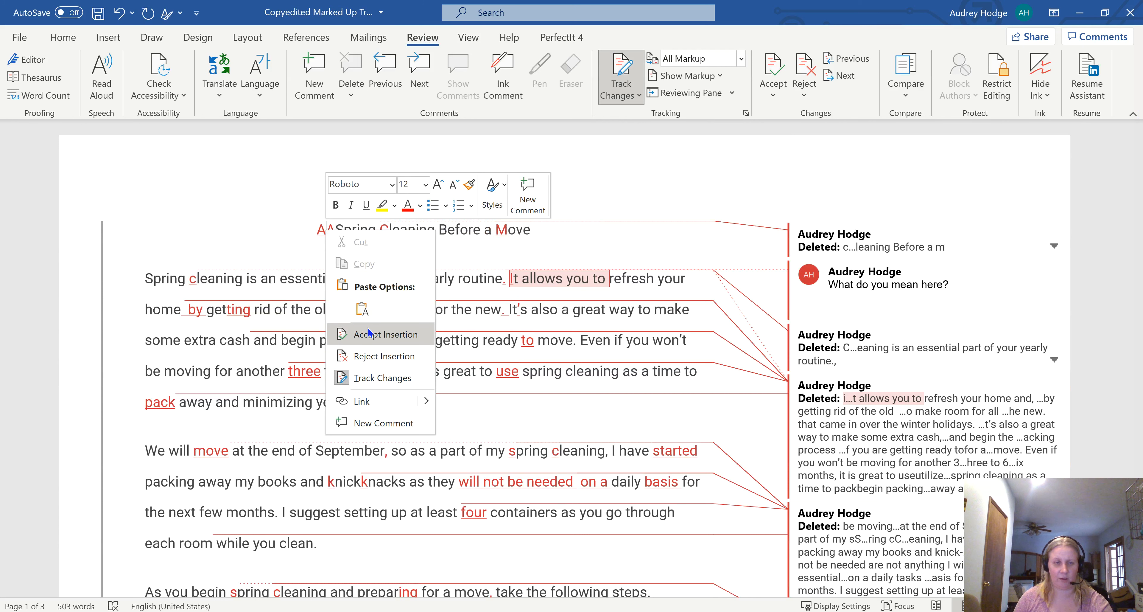
click(361, 356)
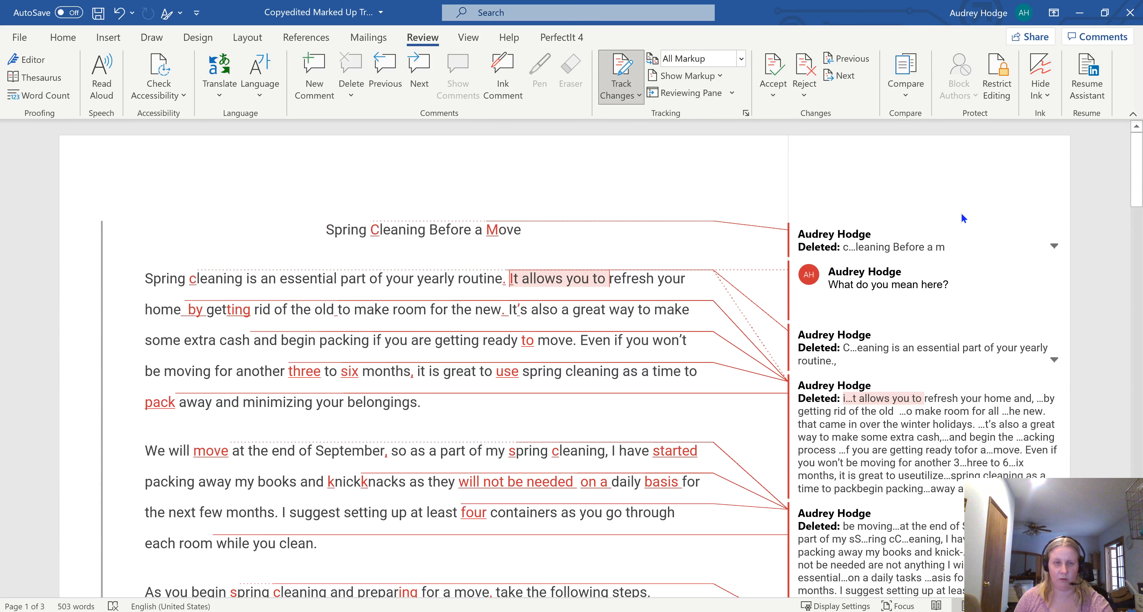
Step: Examine the options for the title's tracked deletion and the list of revisions, and close that list
right_click(895, 240)
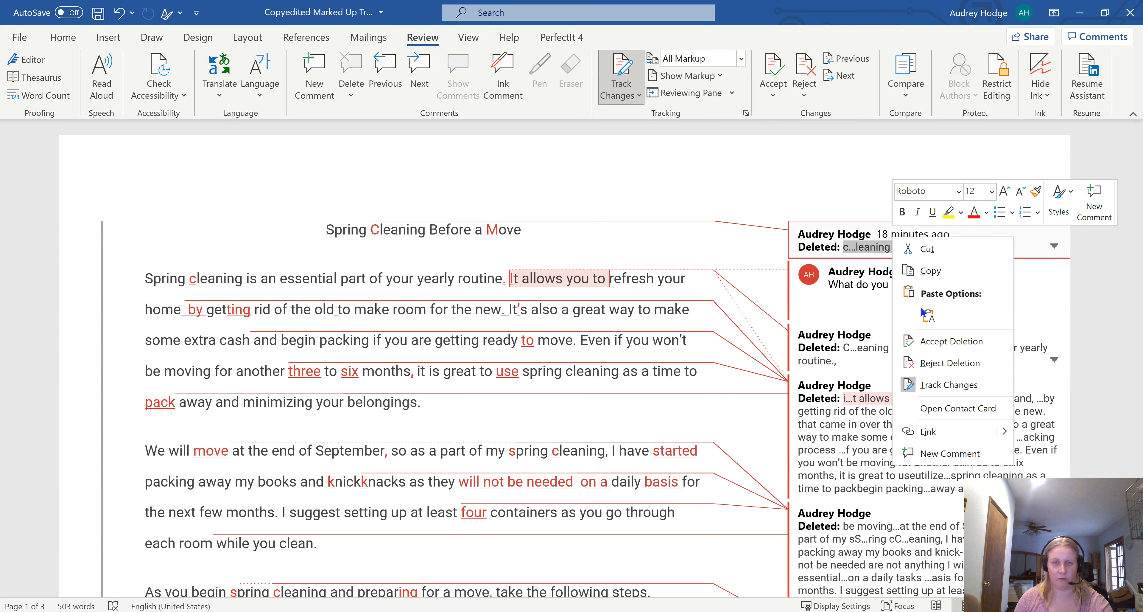
click(807, 150)
click(807, 150)
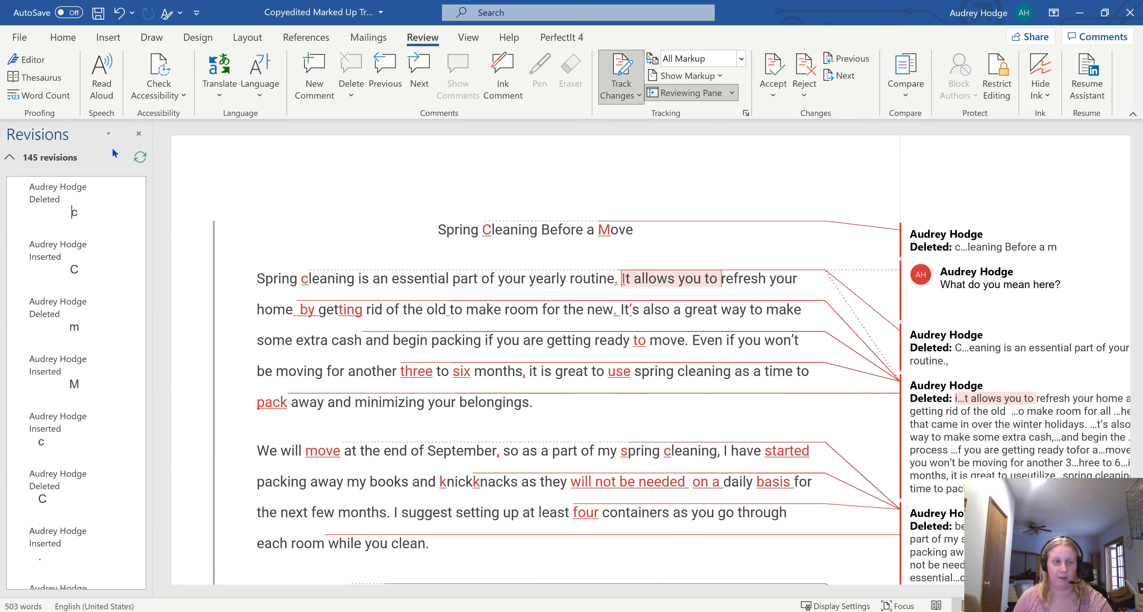
click(138, 130)
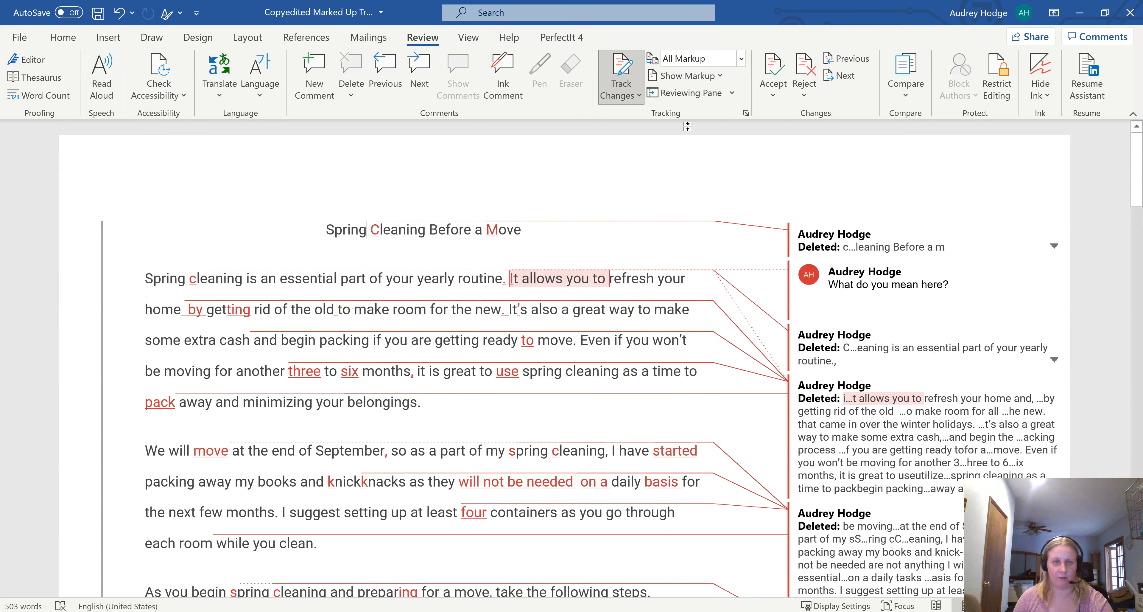
Step: Accept all tracked changes in the document
click(772, 95)
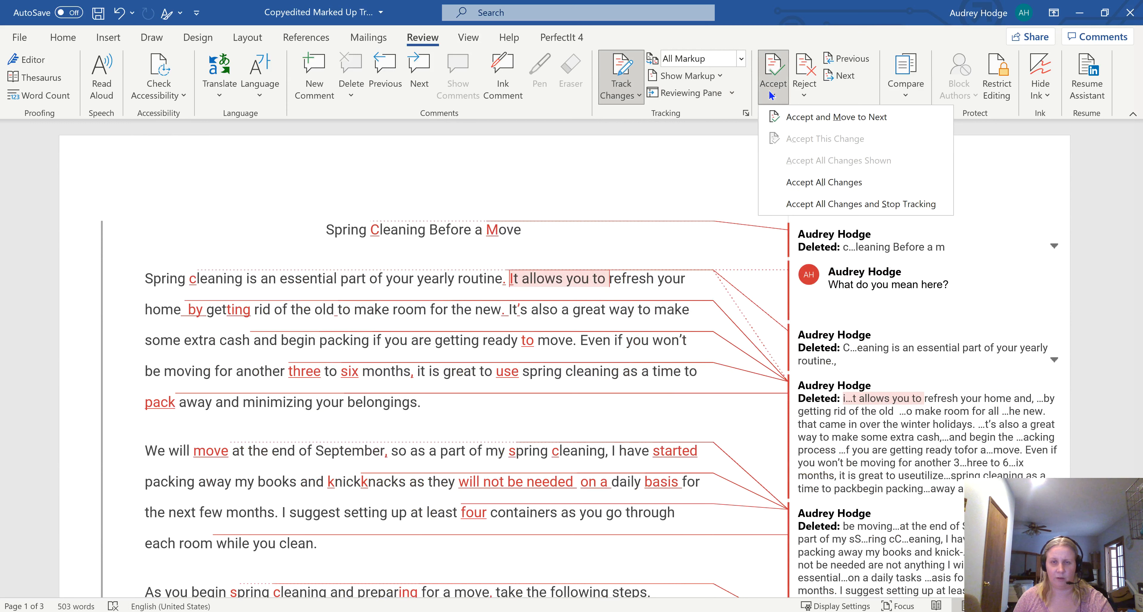
click(819, 180)
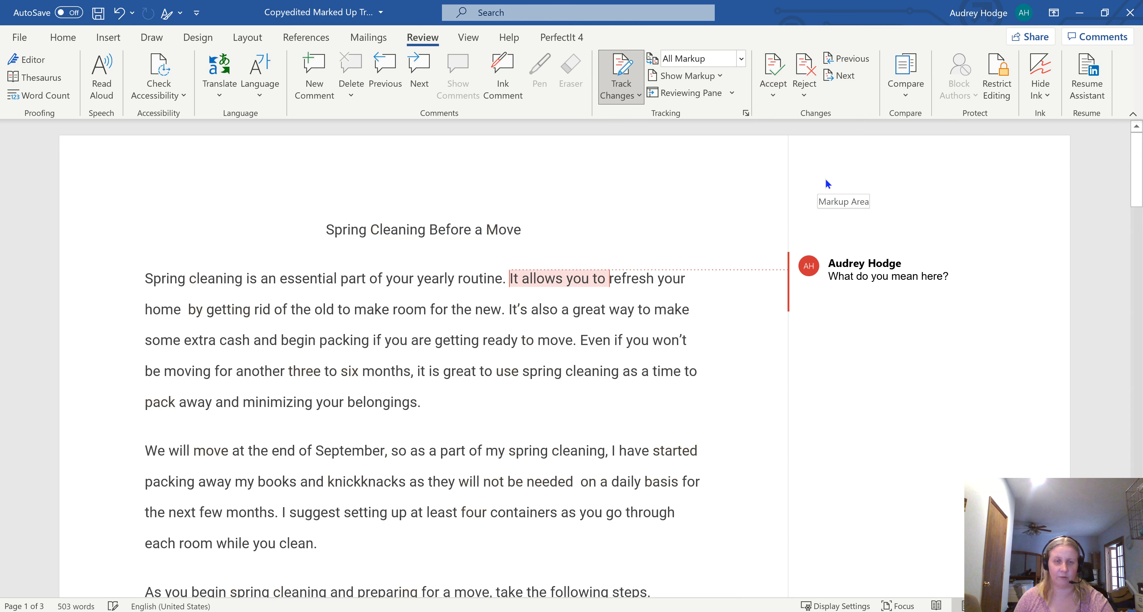
Step: Reply "I mean…" to the comment "What do you mean here?" and mark the comment as resolved
click(844, 269)
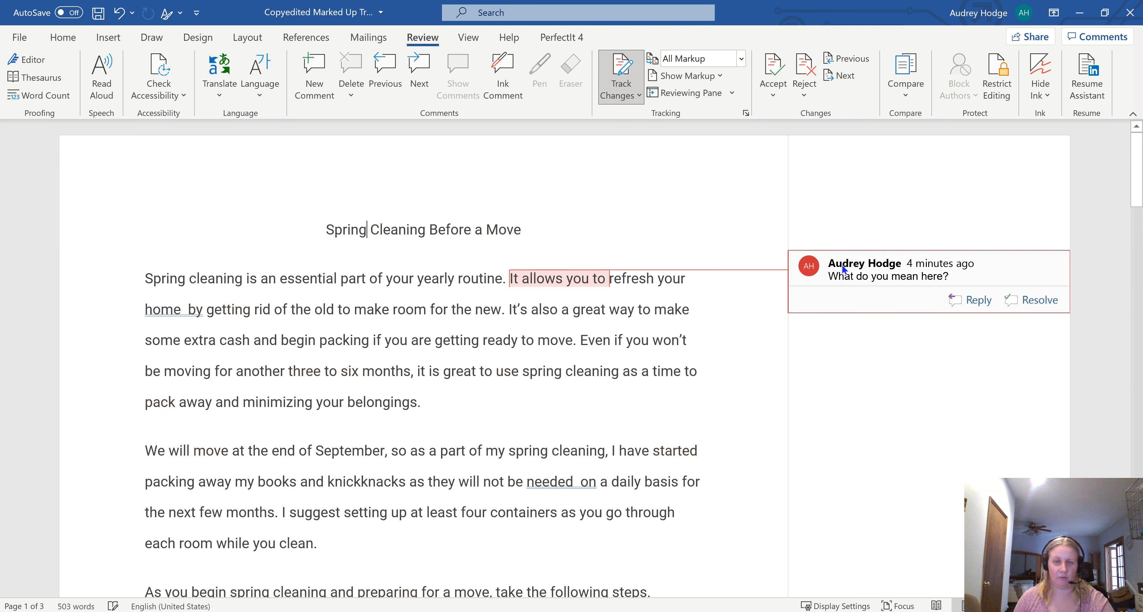
click(954, 275)
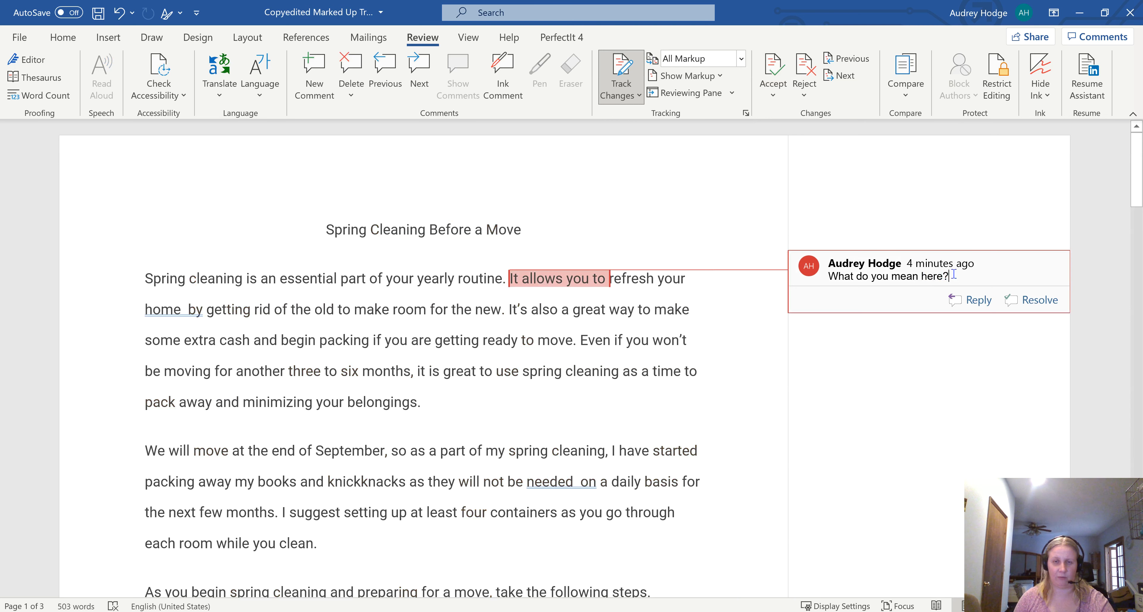
click(965, 301)
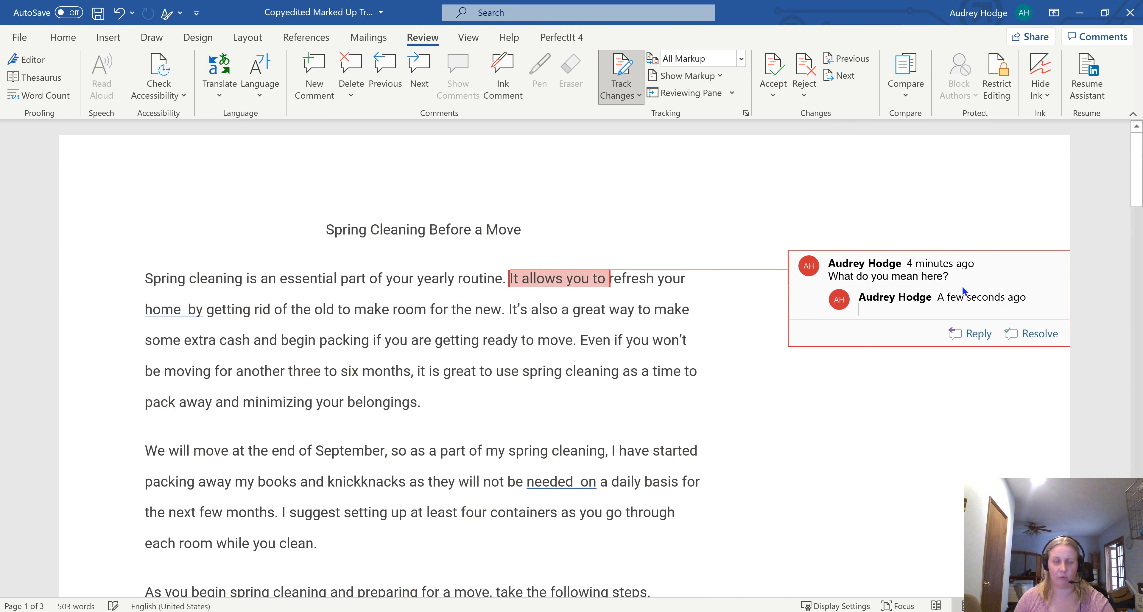
text(I man)
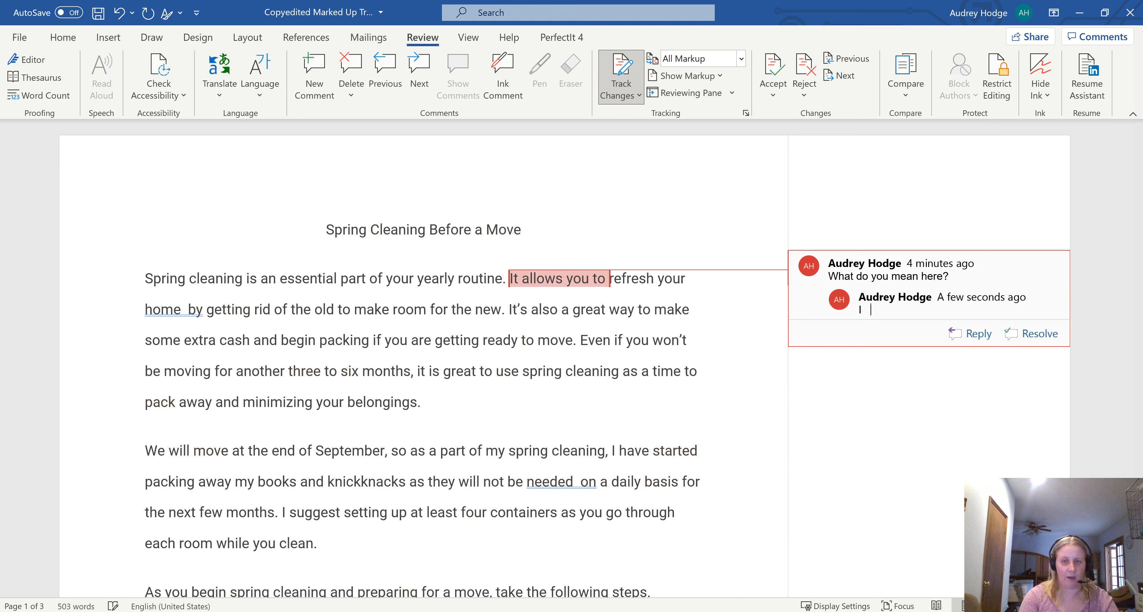
key(BackSpace)
key(BackSpace)
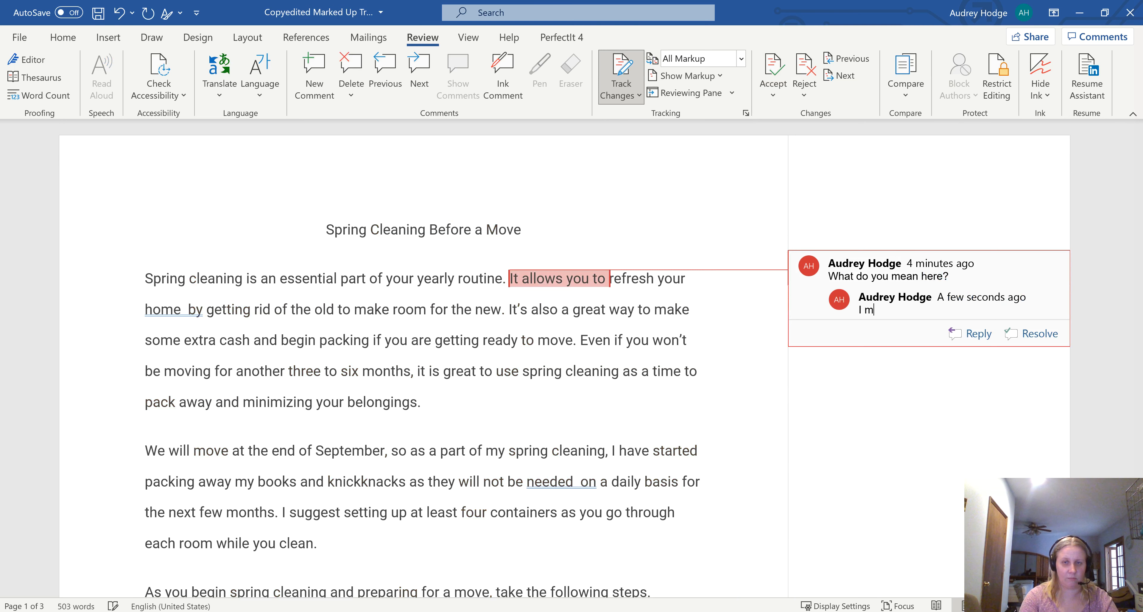
text(ea)
text(n)
text(...)
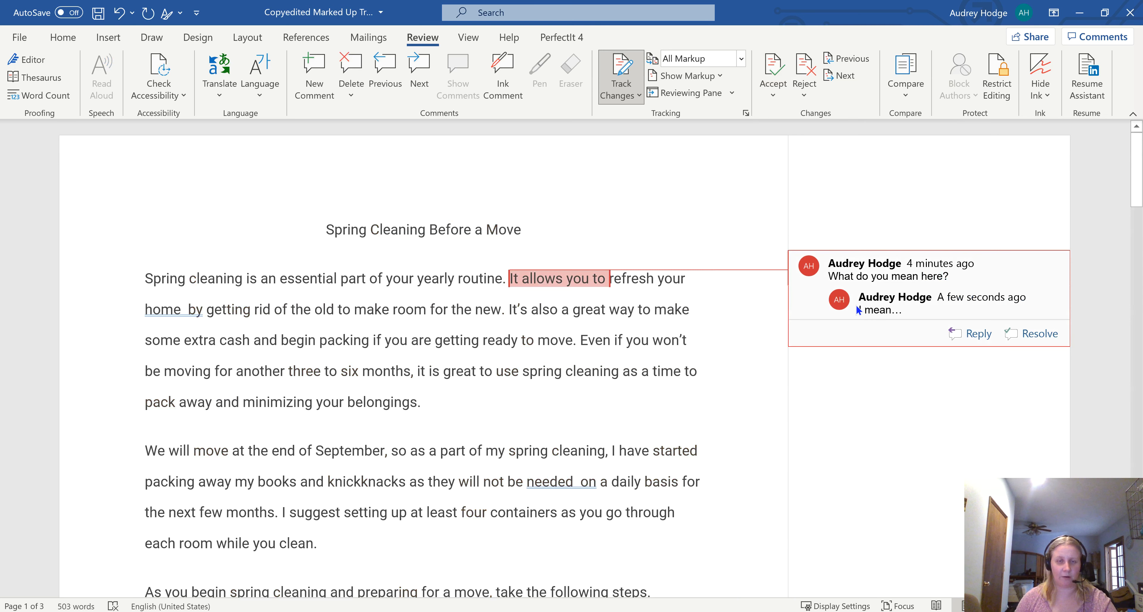
click(1030, 333)
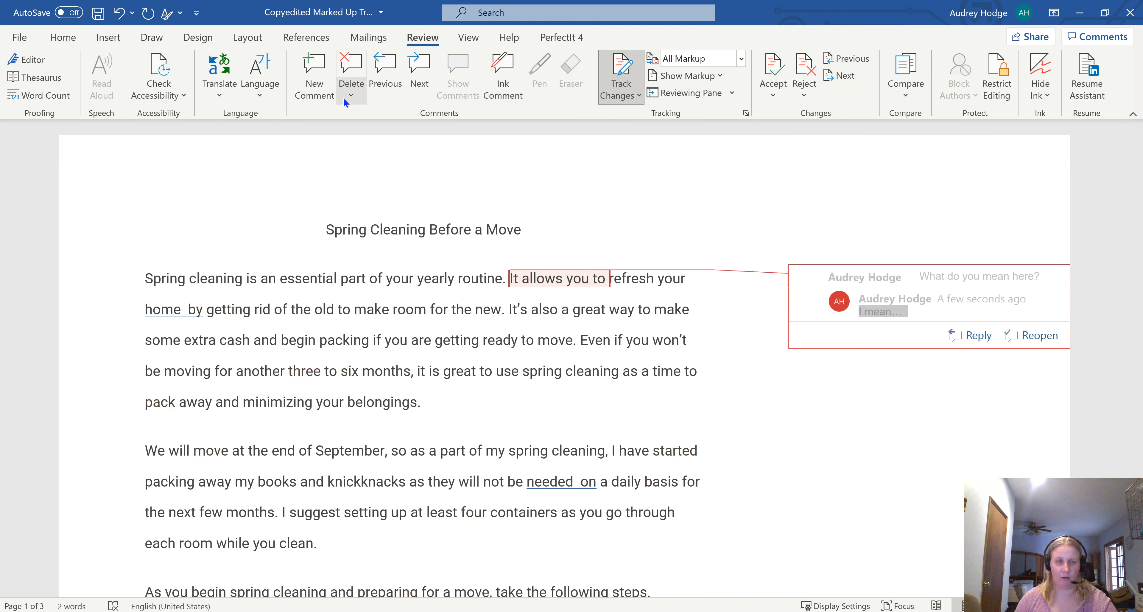
click(354, 93)
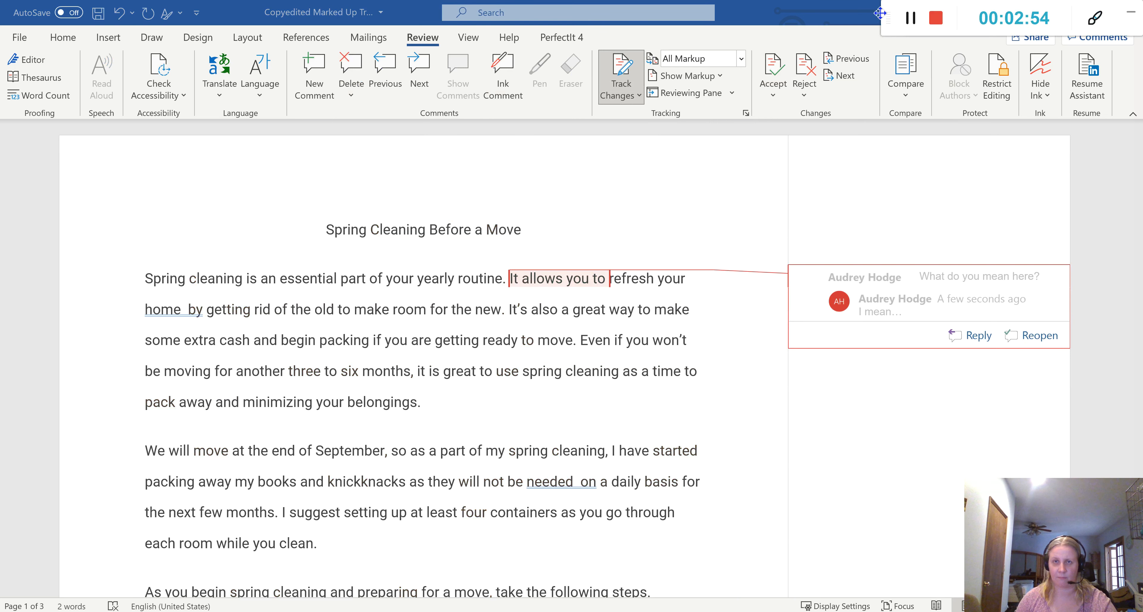
click(913, 20)
click(915, 19)
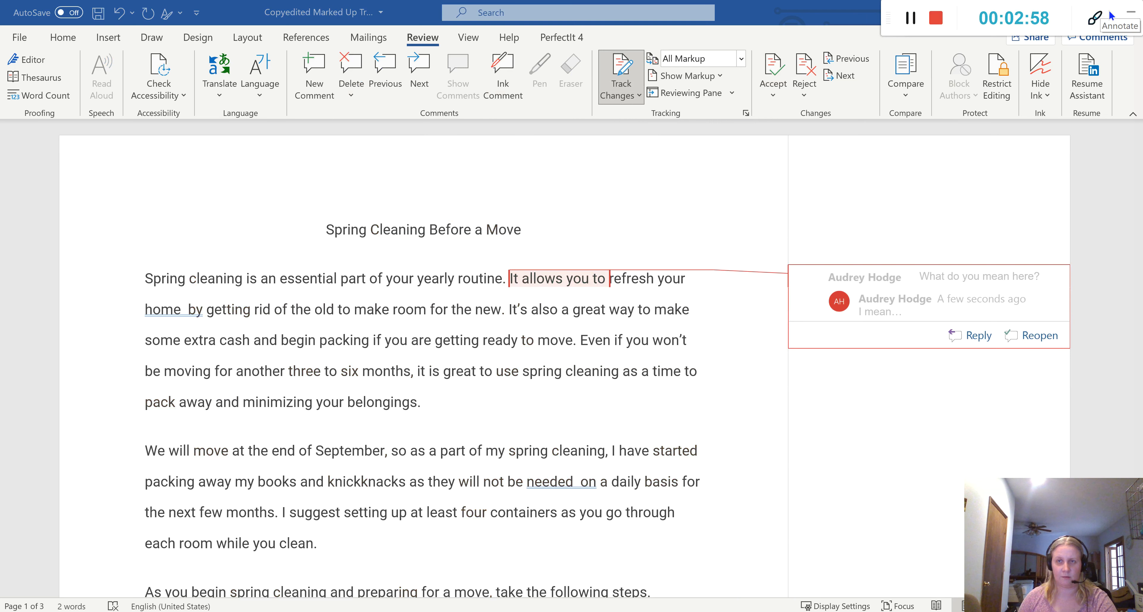
click(1128, 14)
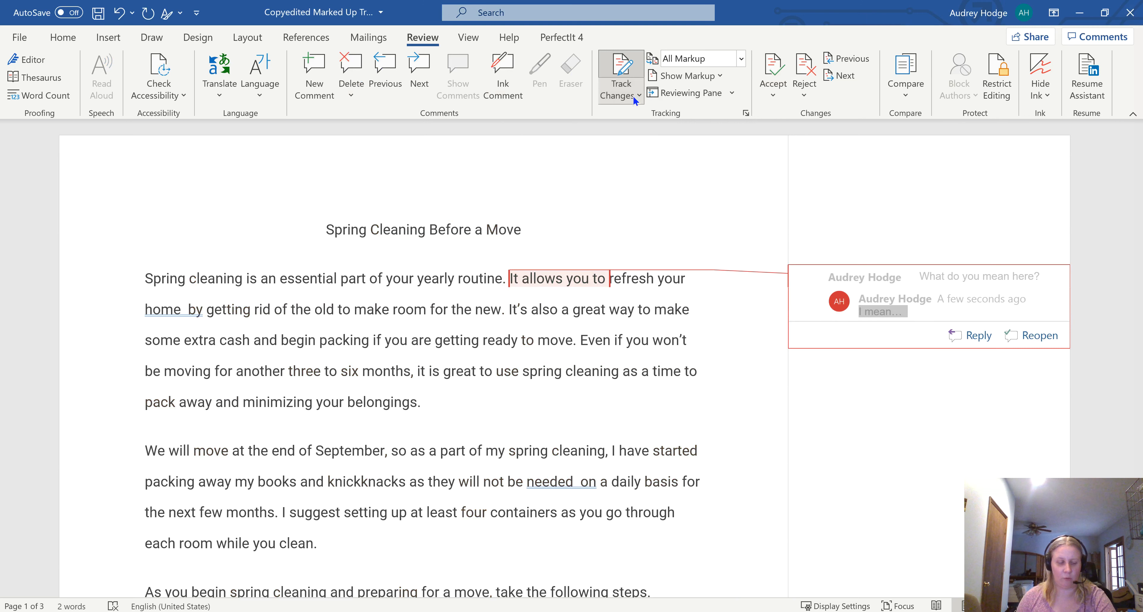
Step: Undo the comment's resolution and reply, the acceptance of all changes, and the rejection of the "AA" insertion
key(ctrl+z)
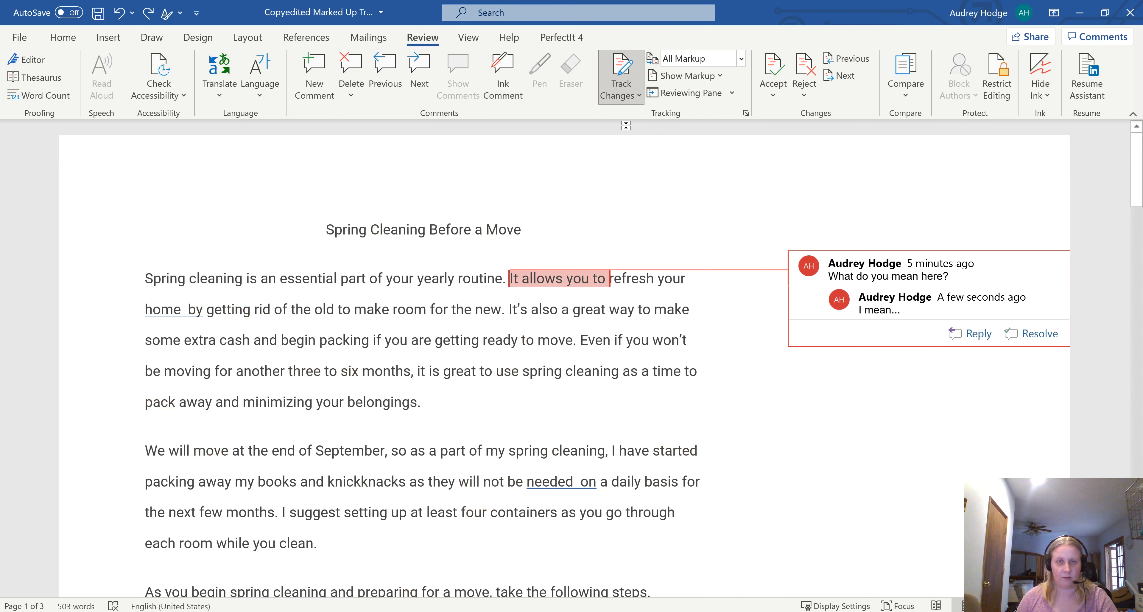
key(BackSpace)
key(BackSpace)
key(BackSpace)
key(BackSpace)
key(BackSpace)
key(BackSpace)
key(BackSpace)
text(e)
key(ctrl+z)
key(ctrl+z)
key(ctrl+z)
key(ctrl+z)
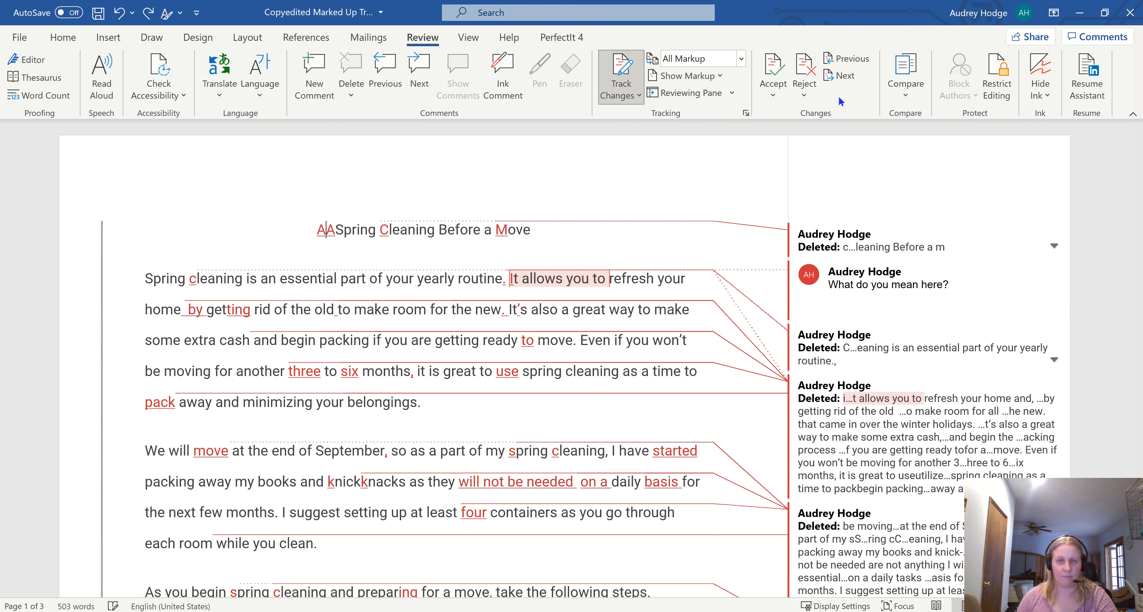
click(810, 88)
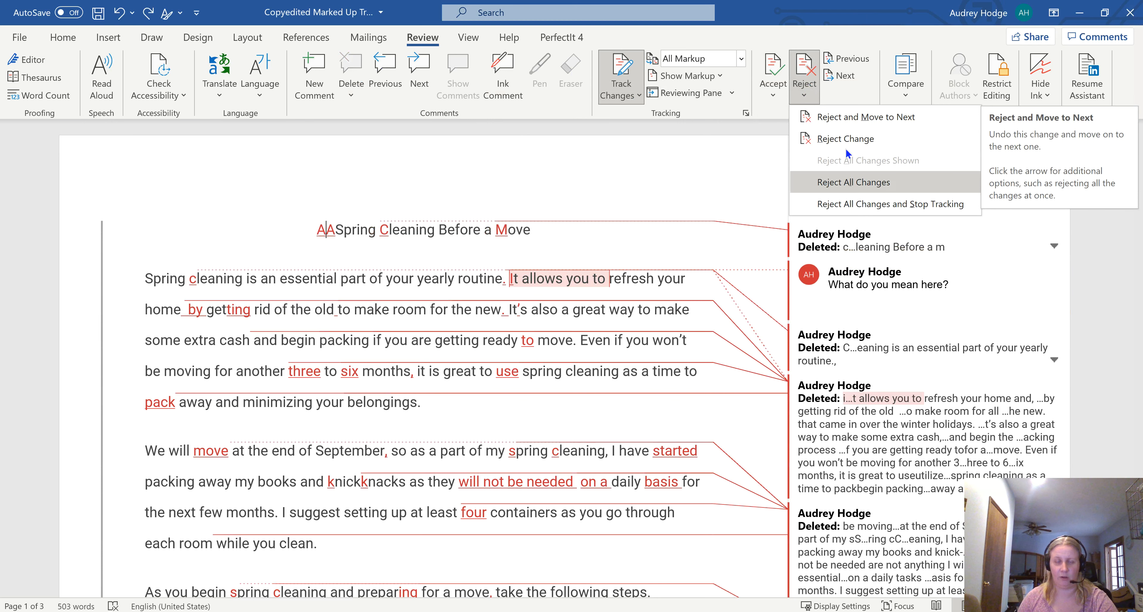
click(638, 185)
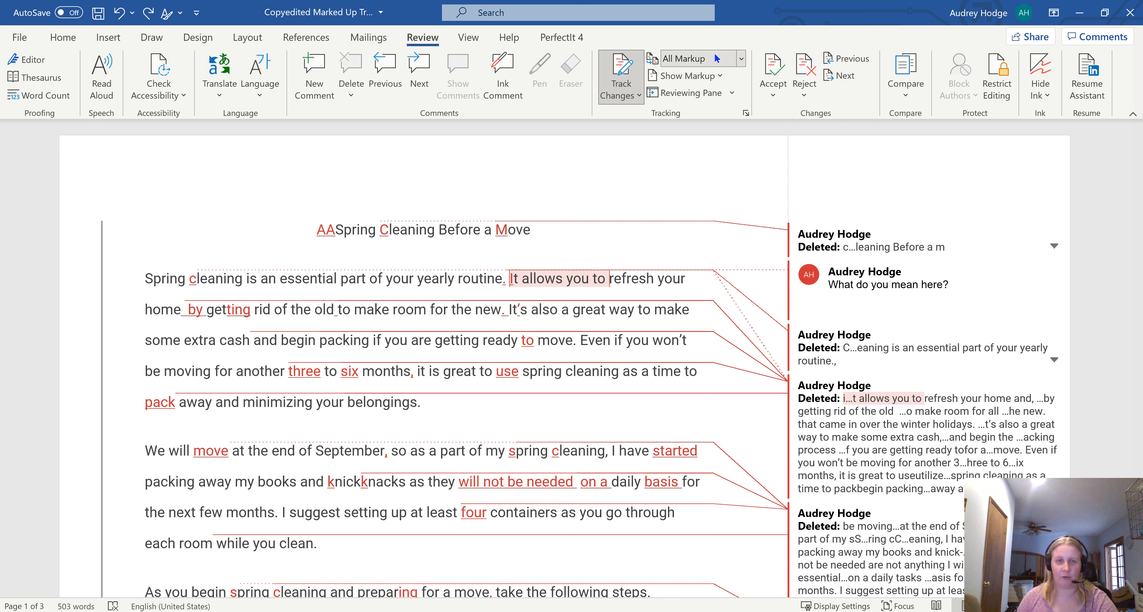
Step: Switch the document's review display to Simple Markup
click(741, 59)
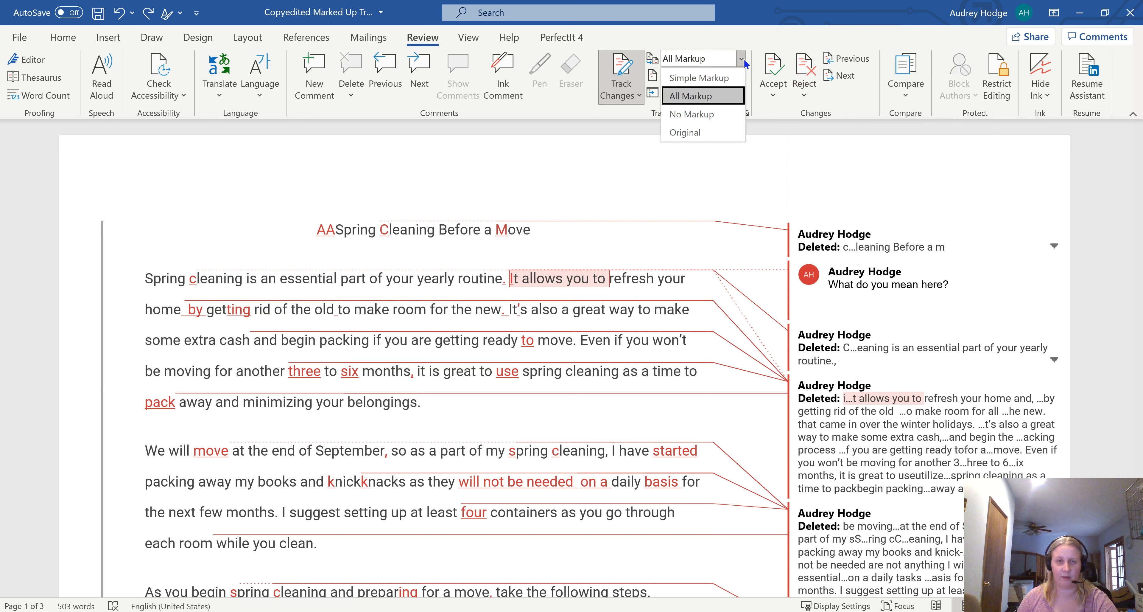
click(721, 92)
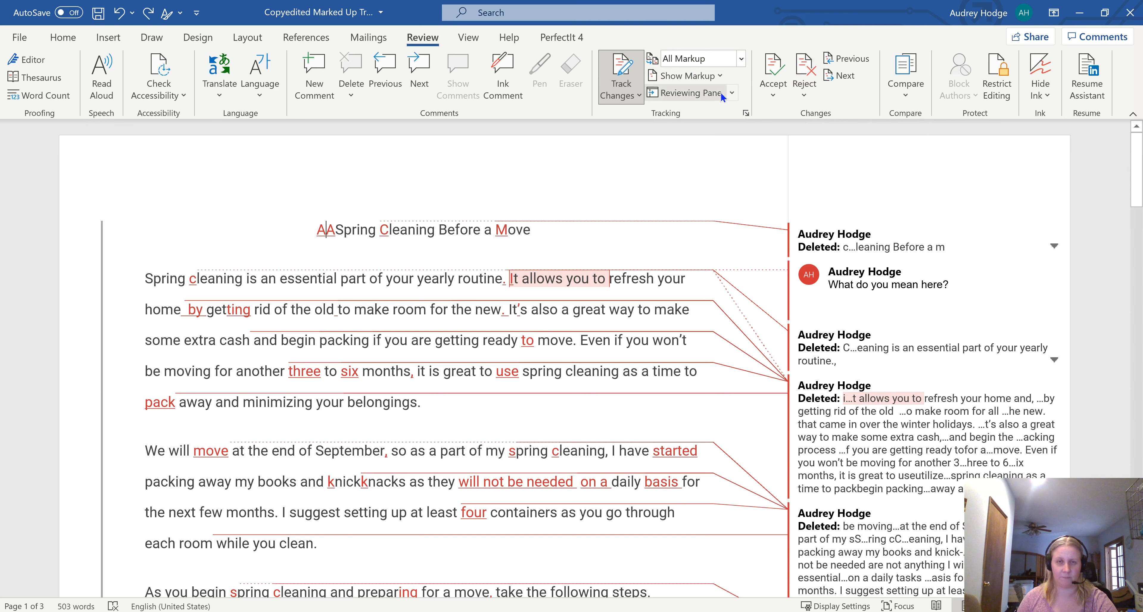
click(741, 58)
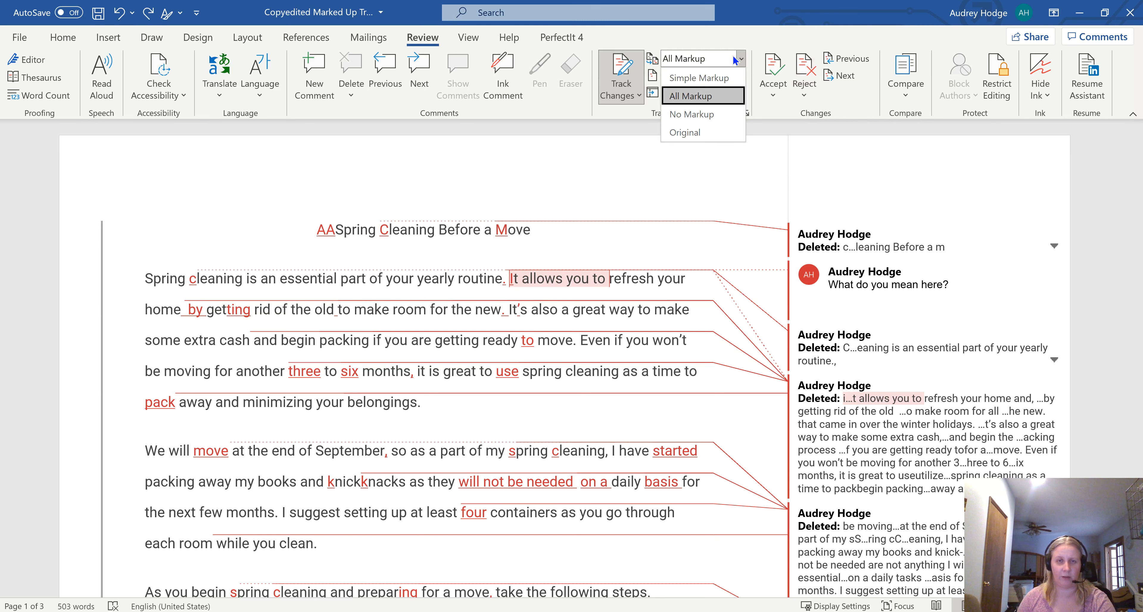
click(714, 78)
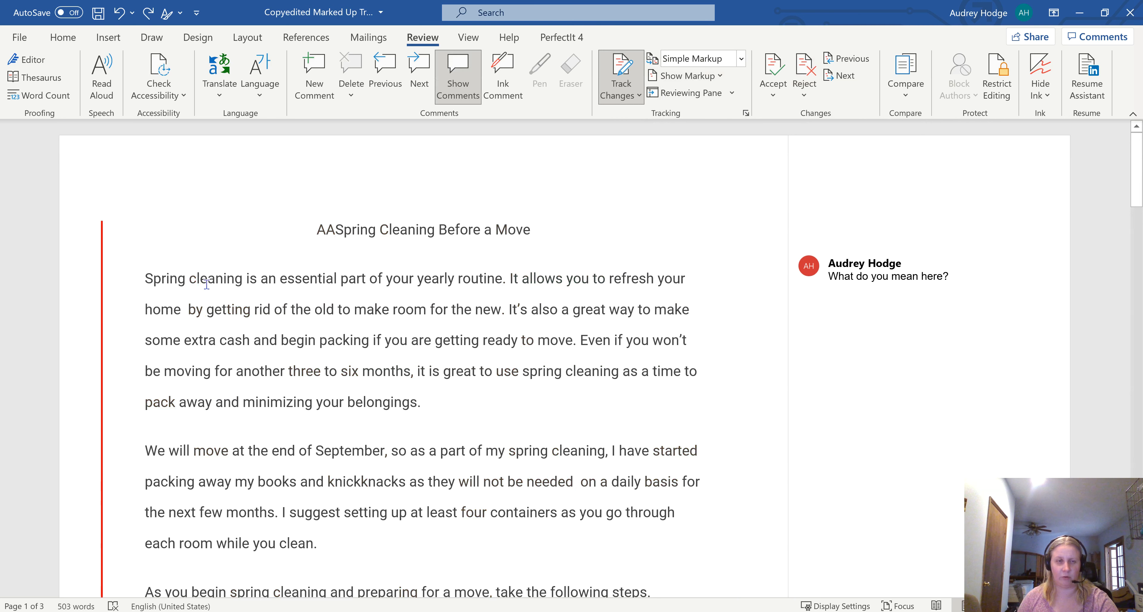
Step: Delete the letters "AA" in front of the title "Spring Cleaning Before a Move"
key(Left)
key(Delete)
key(Delete)
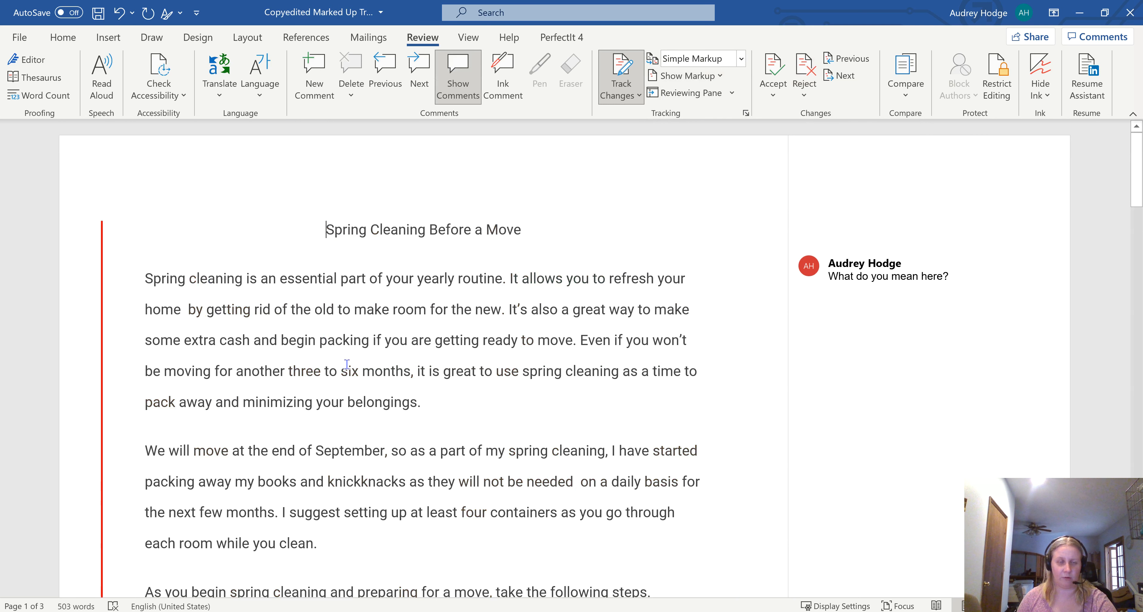
Step: Look through the simple markup, and view the document with No Markup and in its Original version
scroll(347, 364, down, 8)
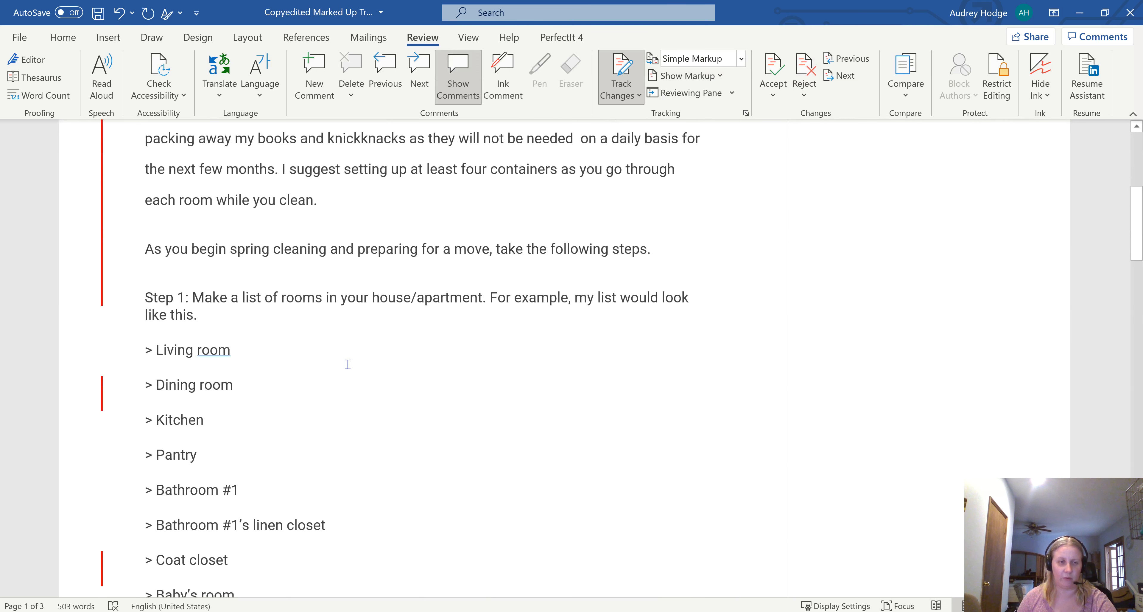
scroll(348, 364, up, 8)
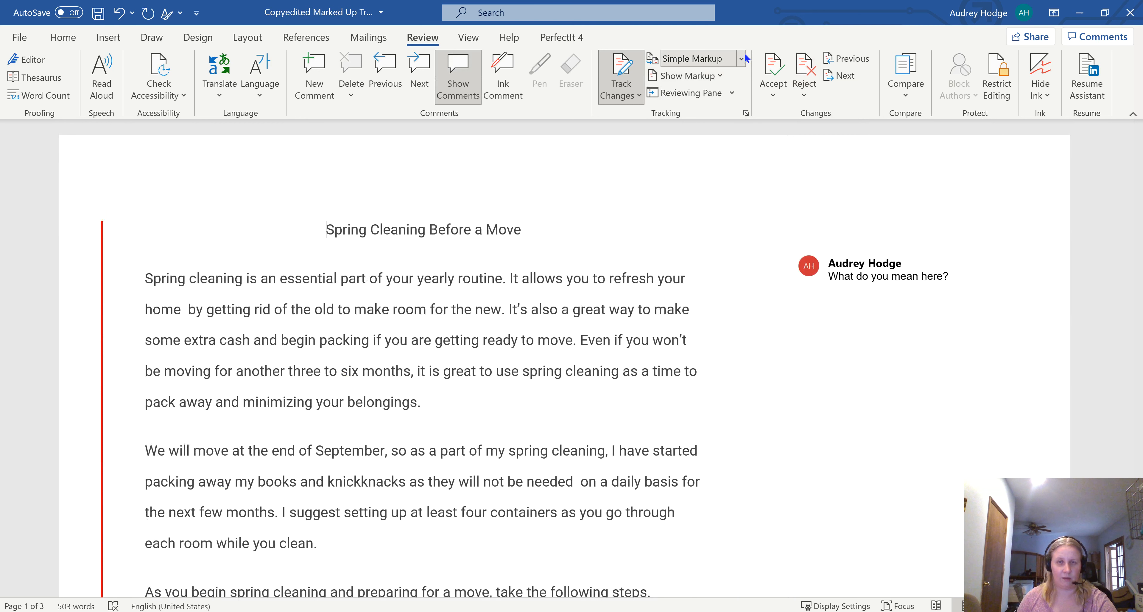
click(740, 59)
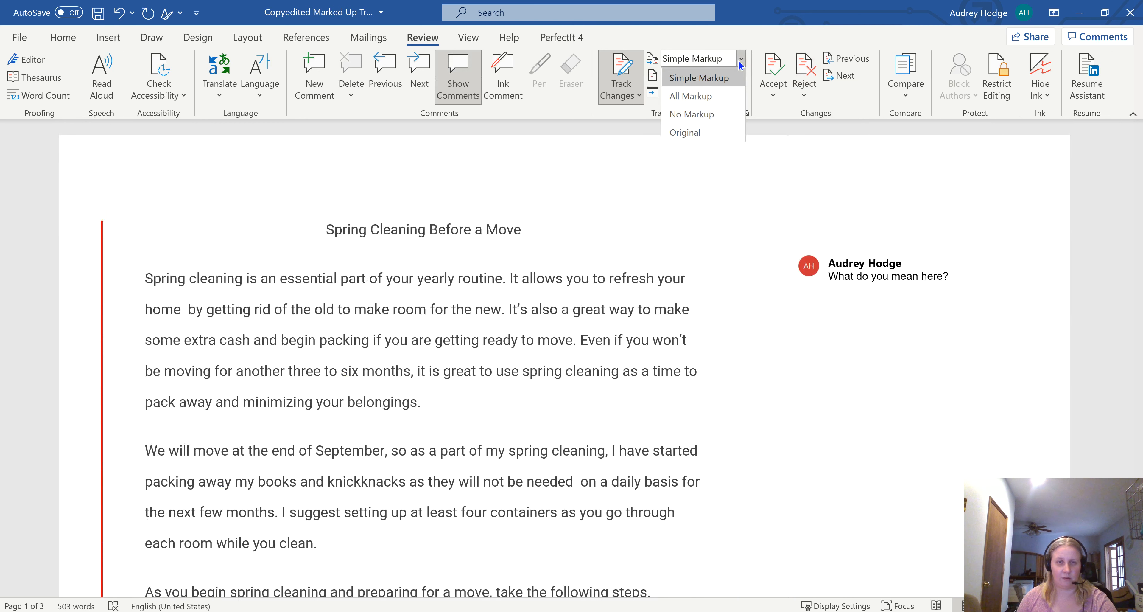
click(710, 114)
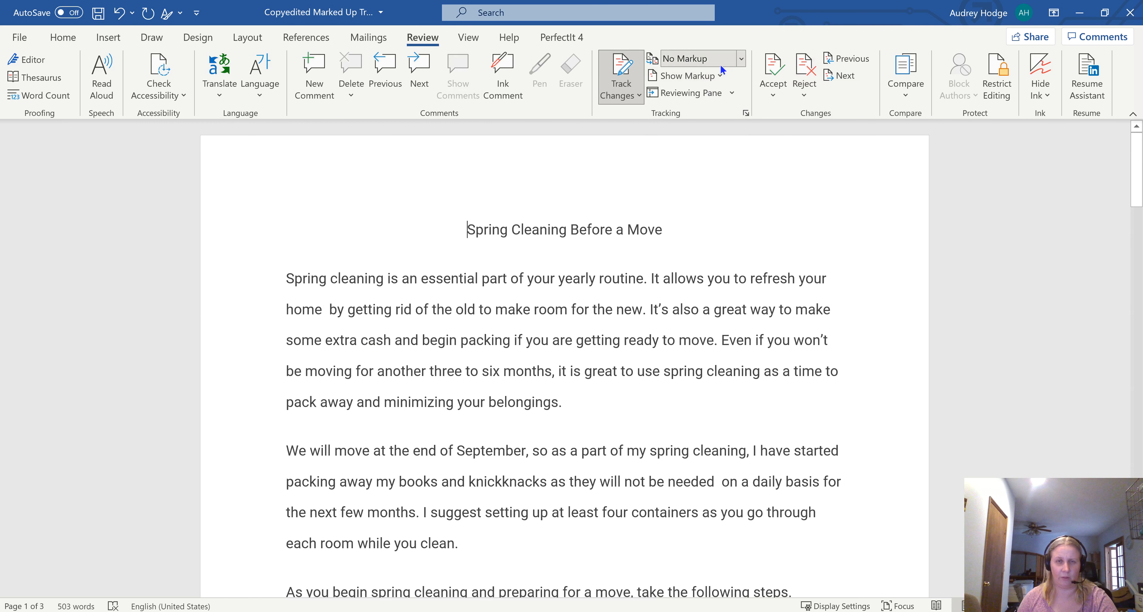
click(722, 53)
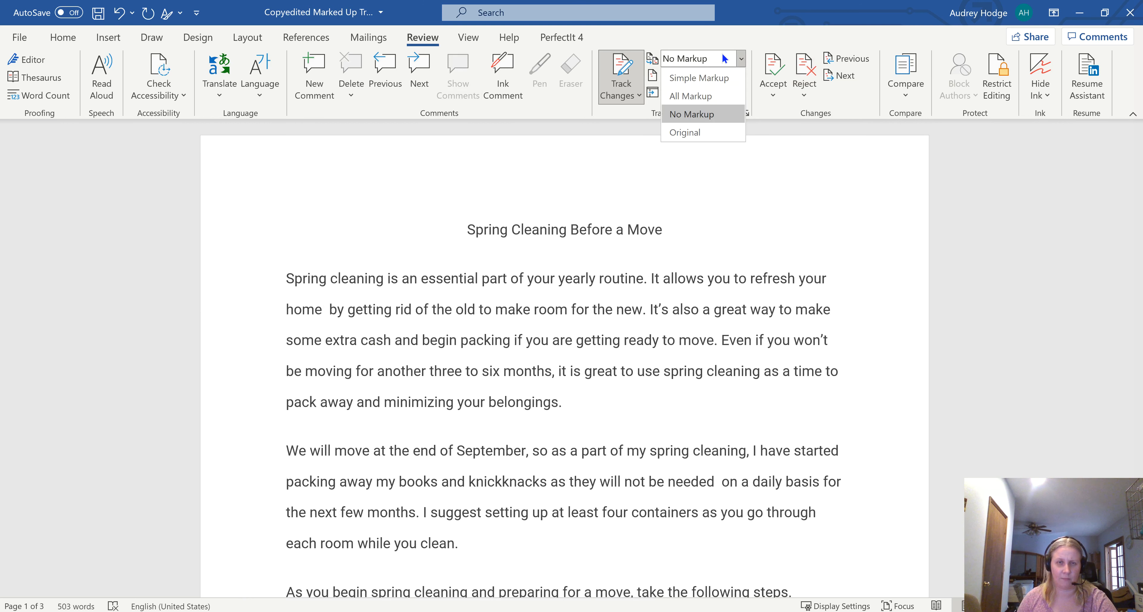
click(694, 134)
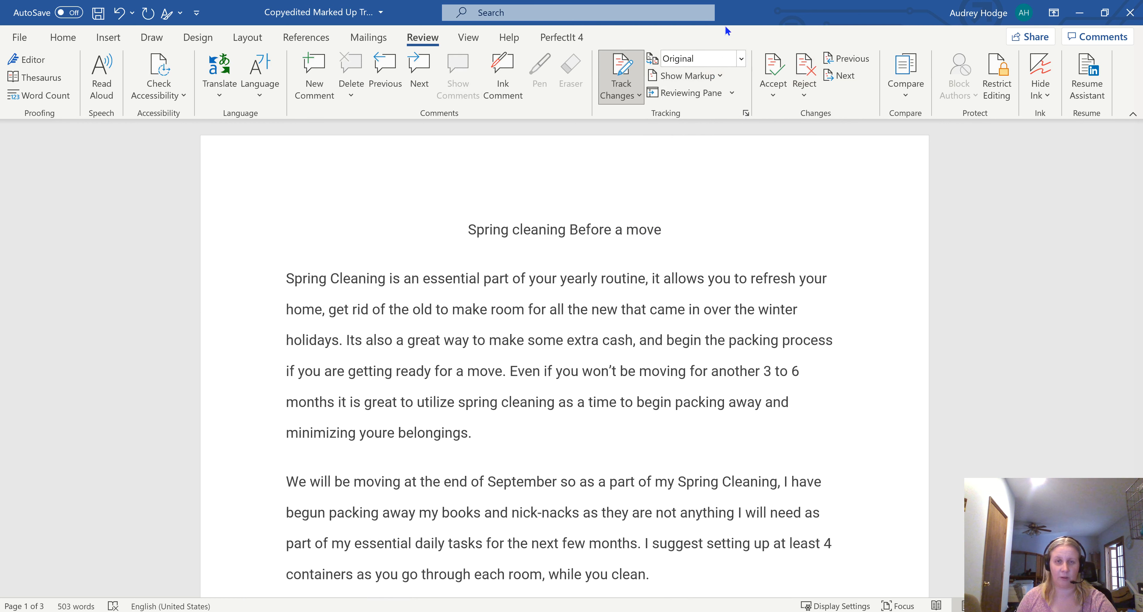
Step: Set the document's review display back to All Markup
click(723, 59)
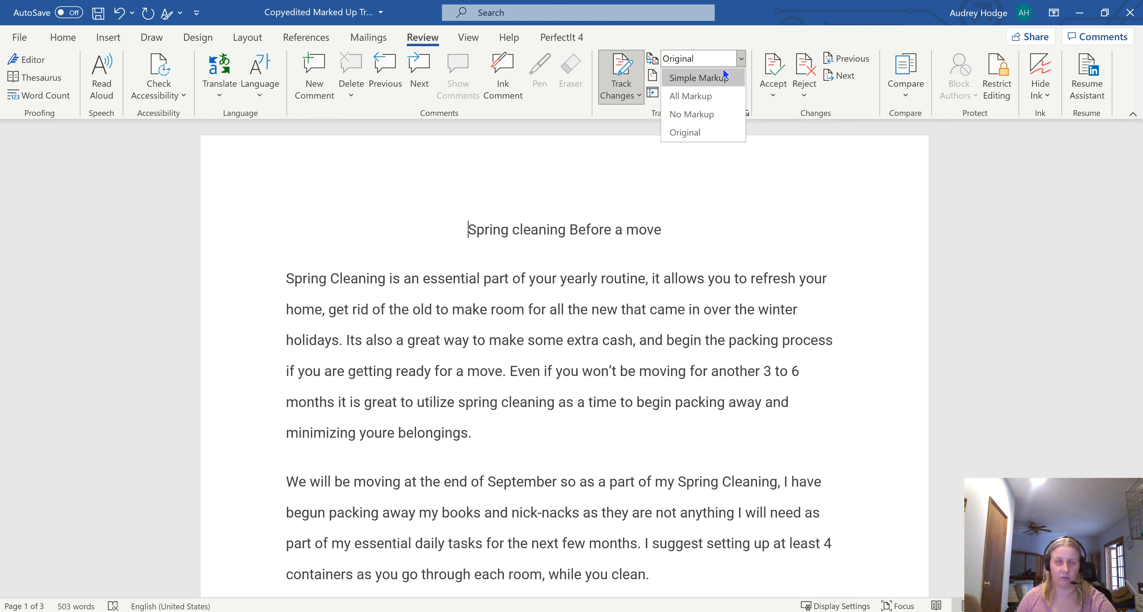
click(714, 96)
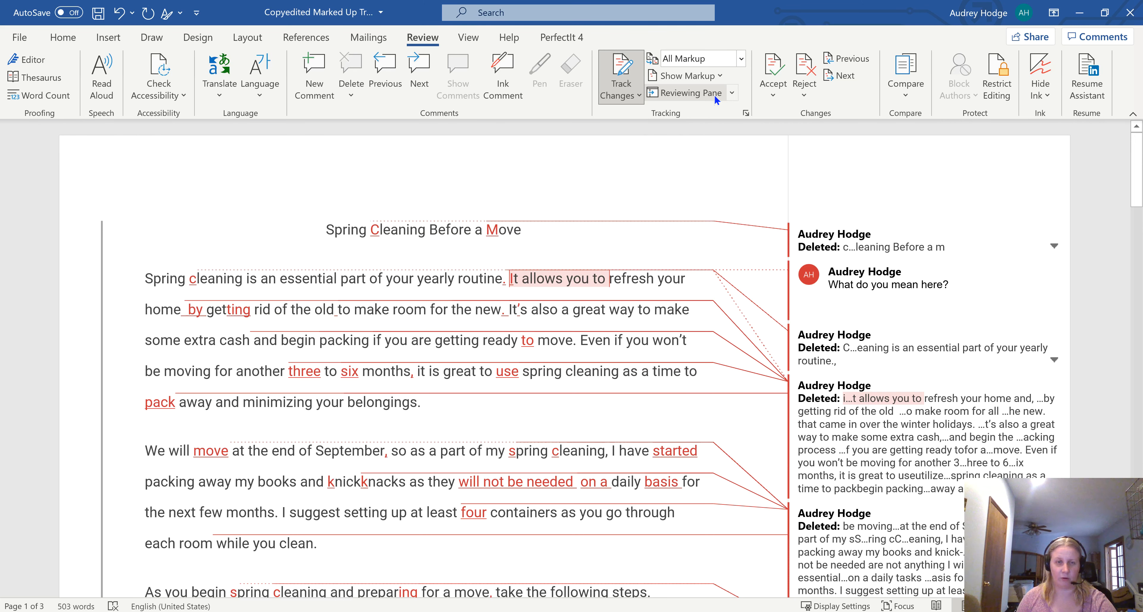